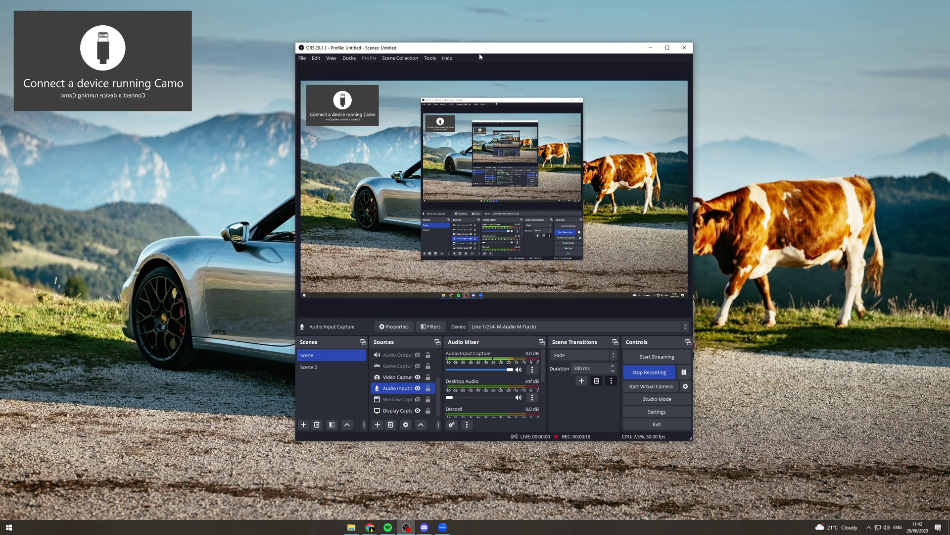
Open Settings on the Hotkeys page and reposition the window to view the recording bindings.
{"action": "left_click", "coordinate": [657, 411]}
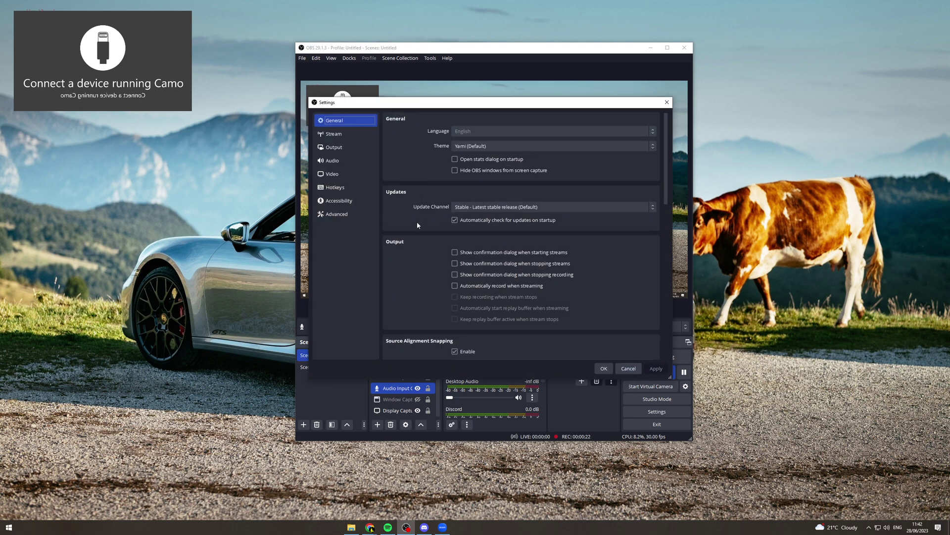
{"action": "left_click", "coordinate": [335, 188]}
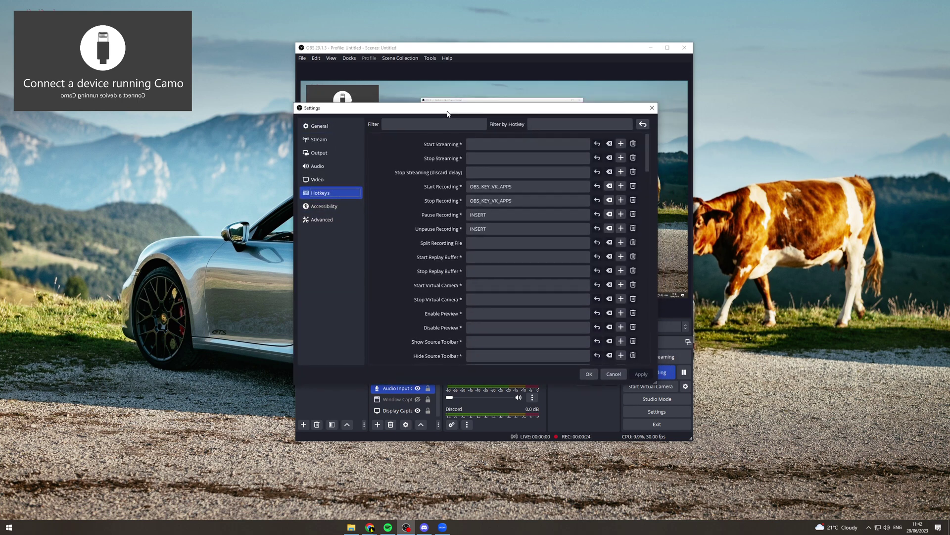
{"action": "left_click_drag", "start_coordinate": [462, 108], "coordinate": [411, 113]}
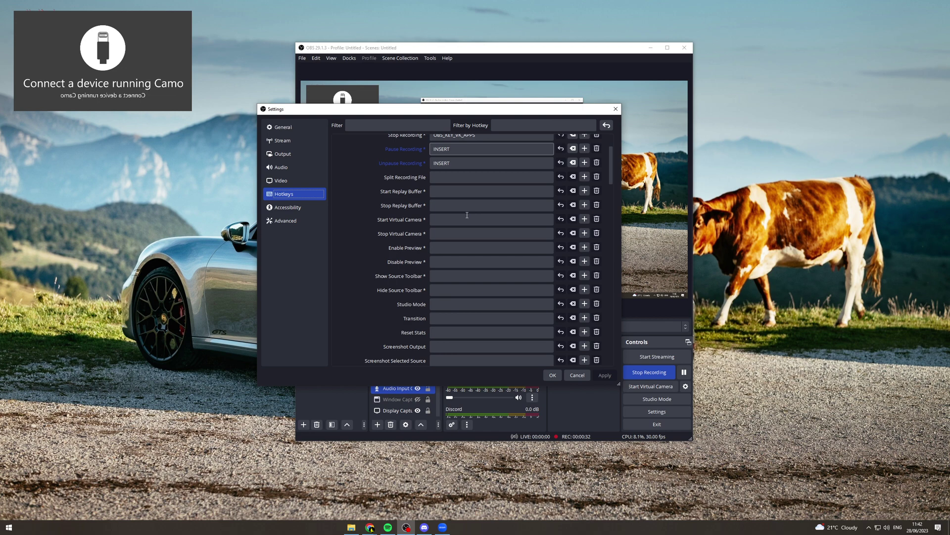
{"action": "scroll", "coordinate": [467, 216], "scroll_direction": "down", "scroll_amount": 3}
{"action": "scroll", "coordinate": [470, 231], "scroll_direction": "up", "scroll_amount": 3}
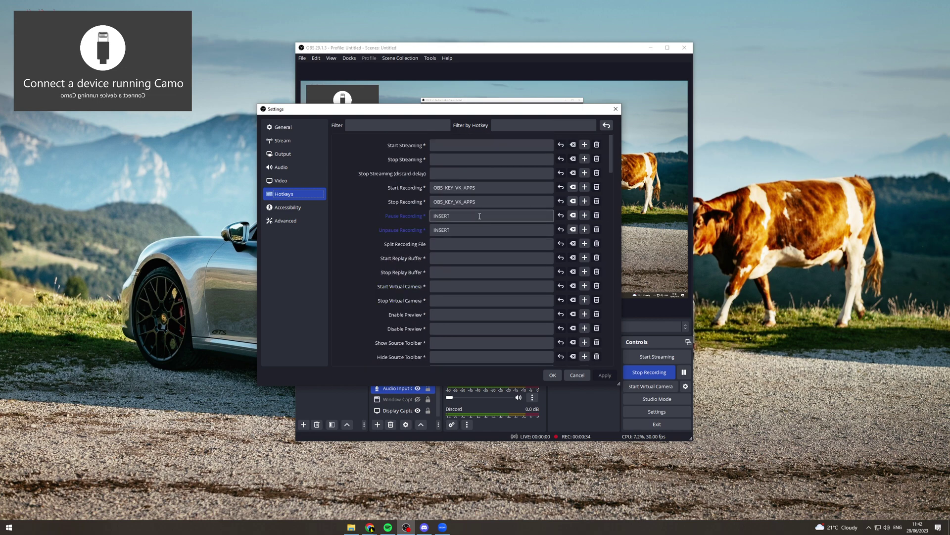
{"action": "mouse_move", "coordinate": [503, 111]}
{"action": "left_mouse_down"}
{"action": "mouse_move", "coordinate": [324, 164]}
{"action": "mouse_move", "coordinate": [446, 102]}
{"action": "left_mouse_up"}
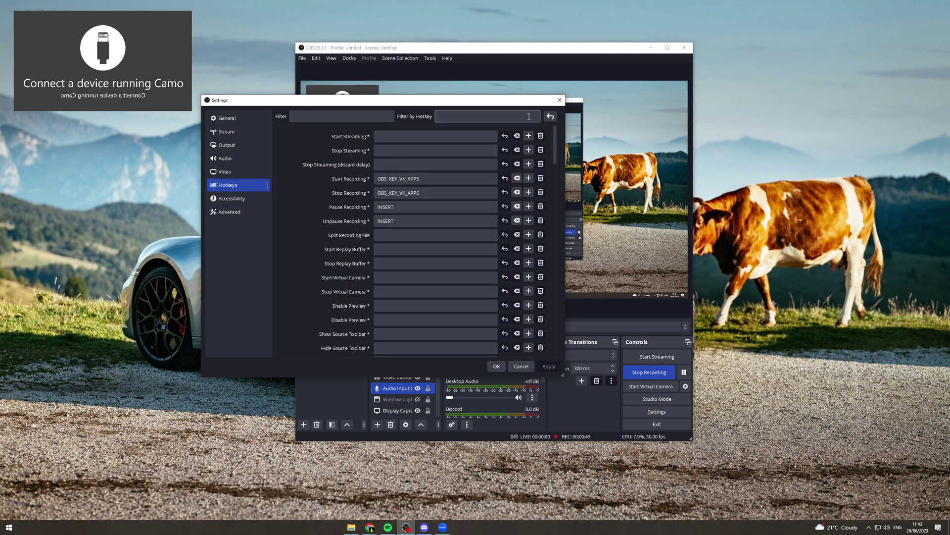
{"action": "left_click", "coordinate": [559, 100]}
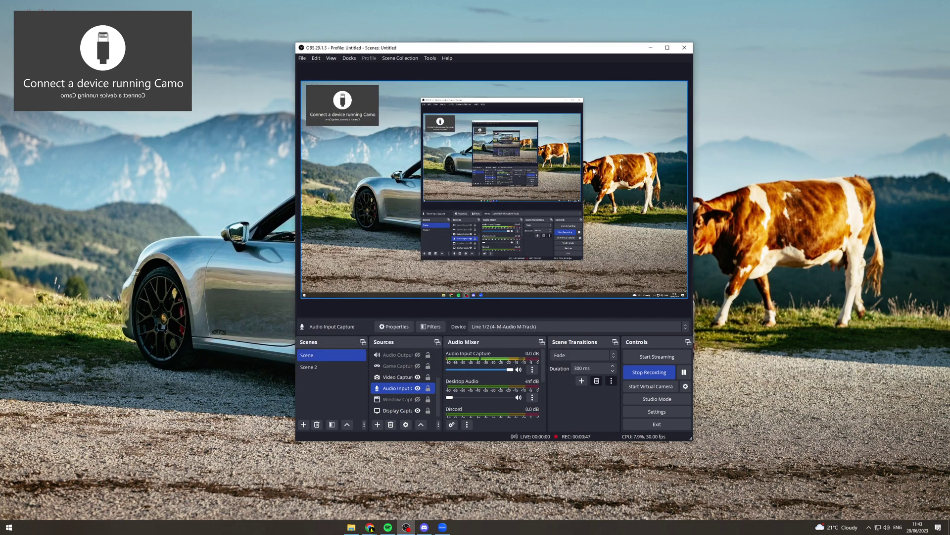